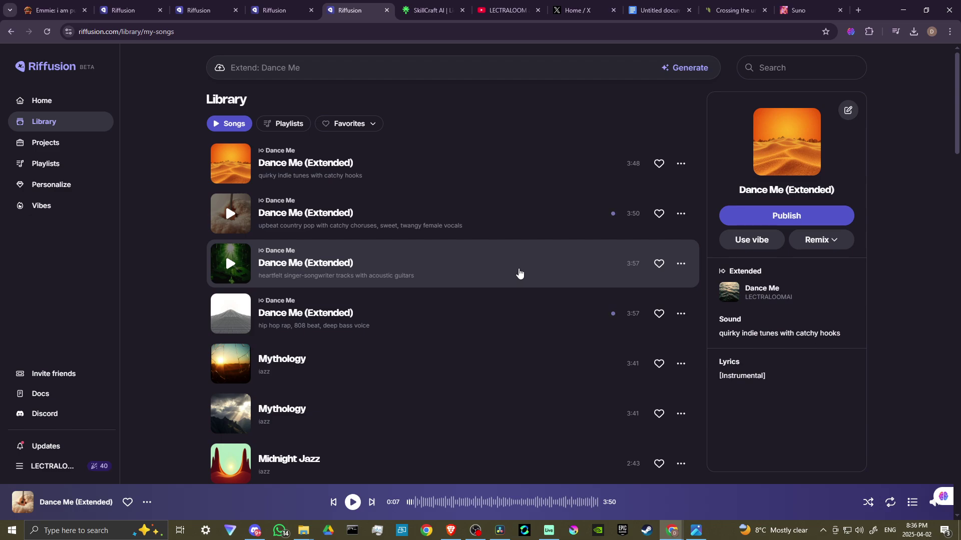
Find the Dance Me (Rackless vibe) track in the Library and open its '...' actions menu.
scroll(519, 273, down, 2)
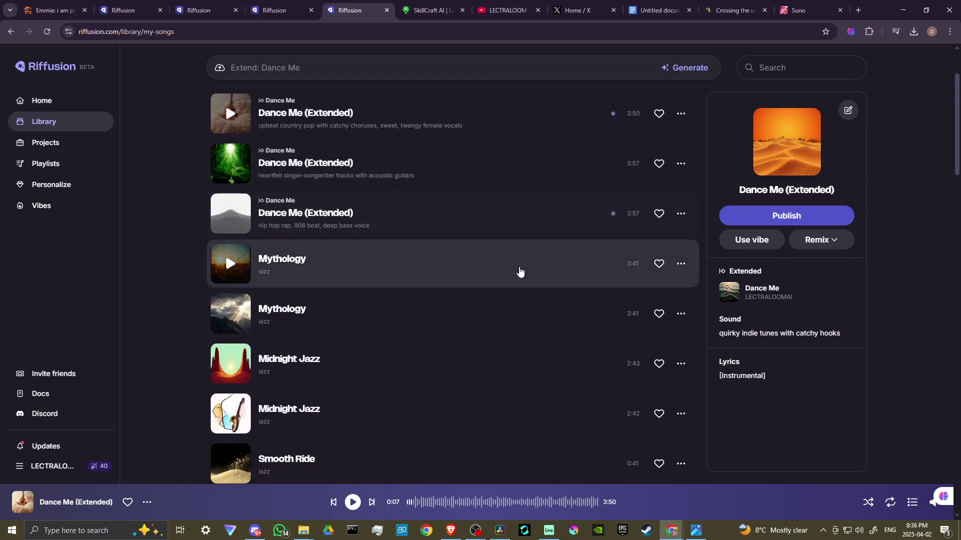
scroll(536, 300, down, 1)
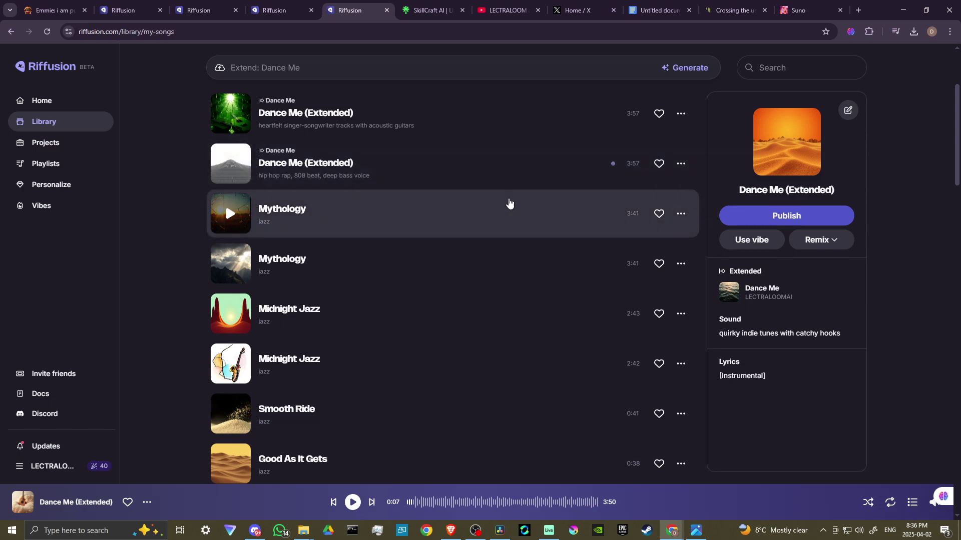
scroll(543, 316, down, 1)
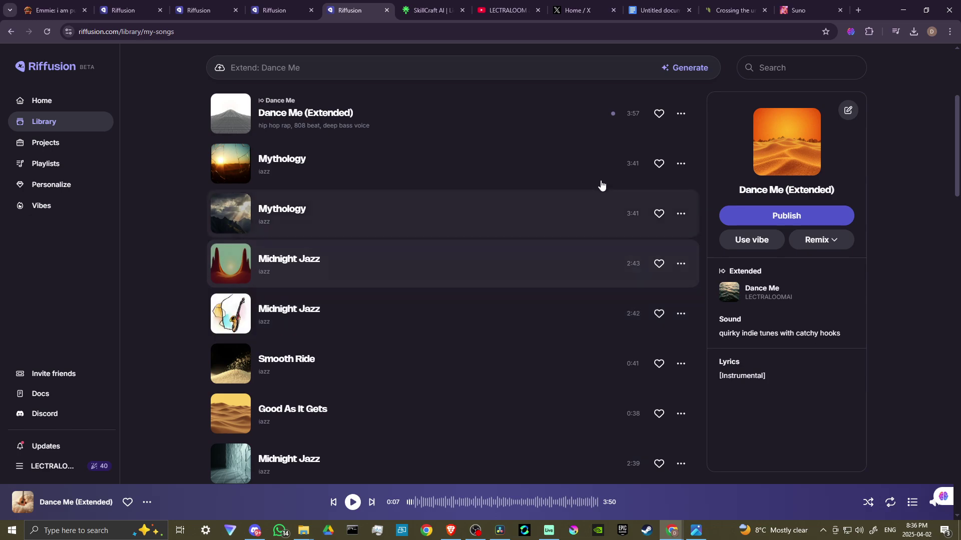
scroll(632, 321, up, 2)
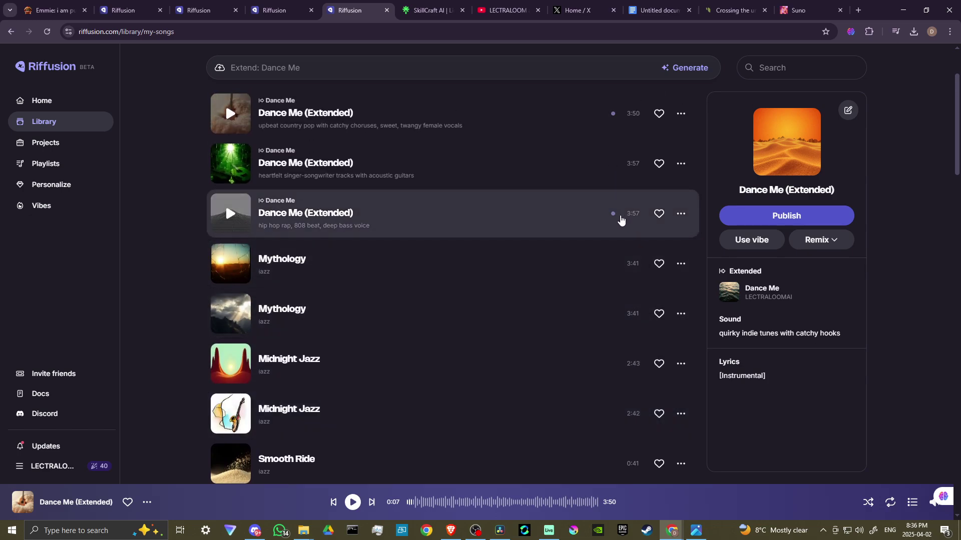
scroll(609, 290, down, 1)
scroll(609, 290, down, 2)
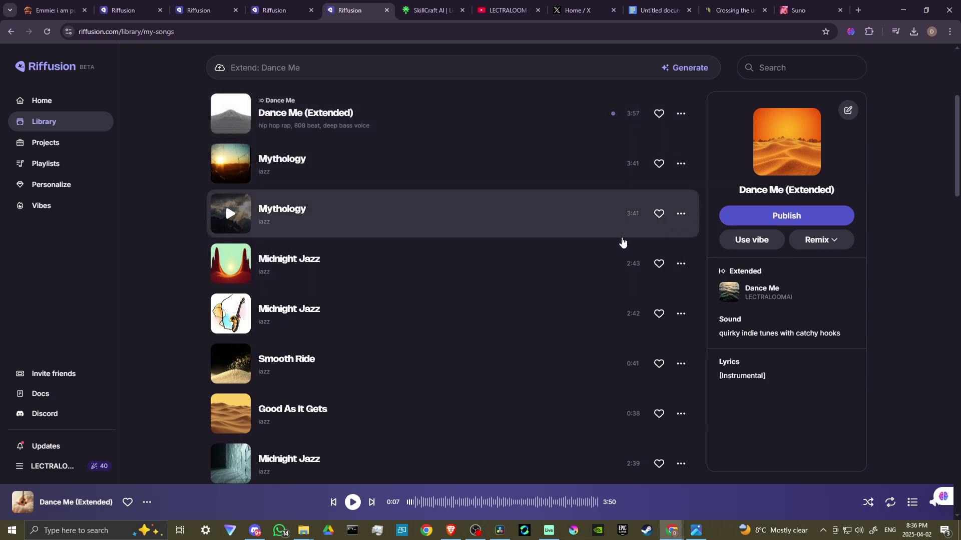
scroll(616, 313, up, 1)
scroll(616, 313, up, 3)
scroll(617, 313, down, 3)
scroll(619, 312, up, 1)
scroll(617, 312, down, 9)
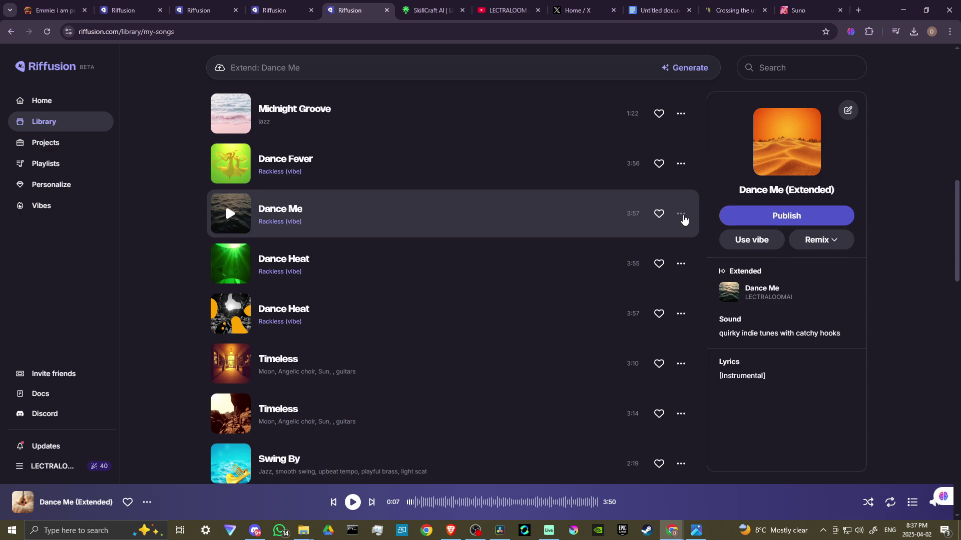
click(680, 214)
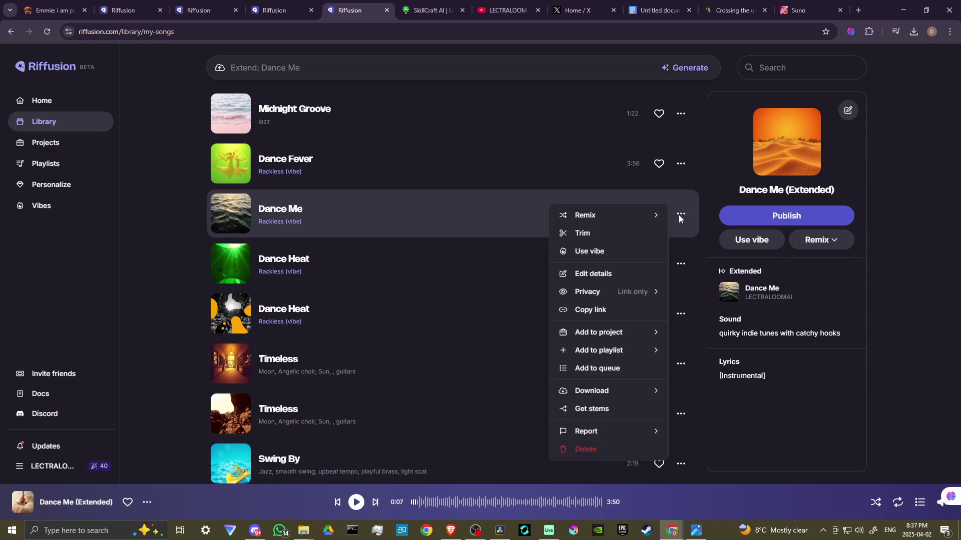
Choose Remix > Extend for Dance Me to open the Compose panel in Extend mode.
mouse_move(620, 216)
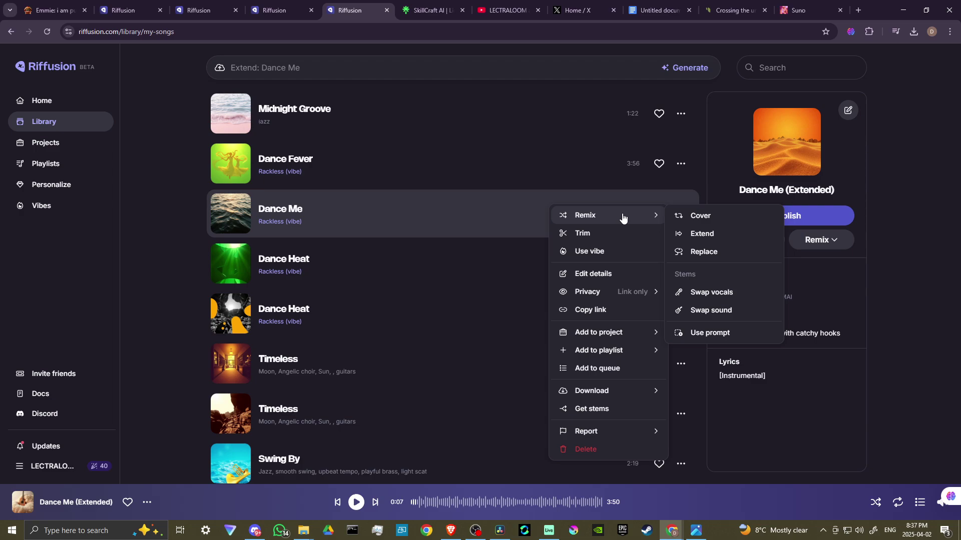
click(703, 235)
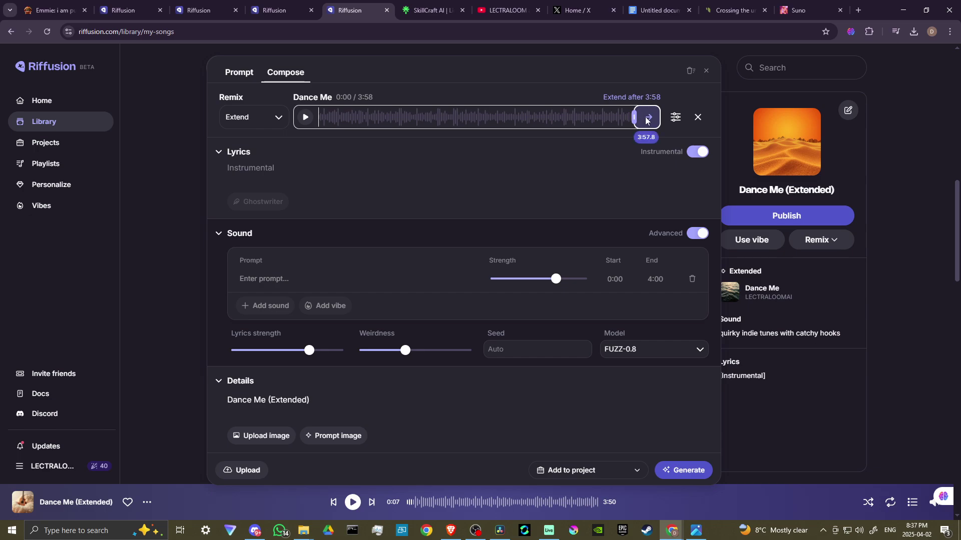
Move the Dance Me extend point from 3:58 back to 3:31 on the waveform.
drag(633, 117, 604, 120)
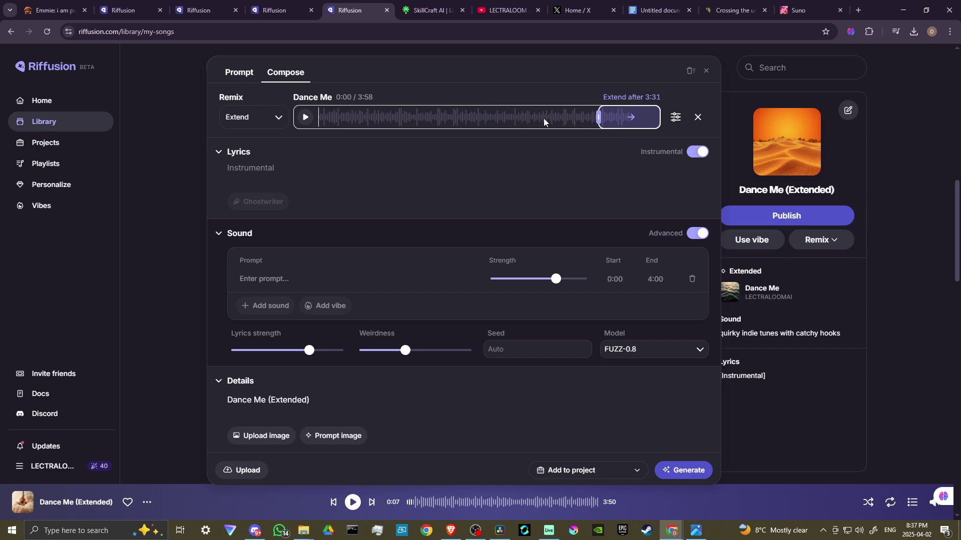
mouse_move(598, 115)
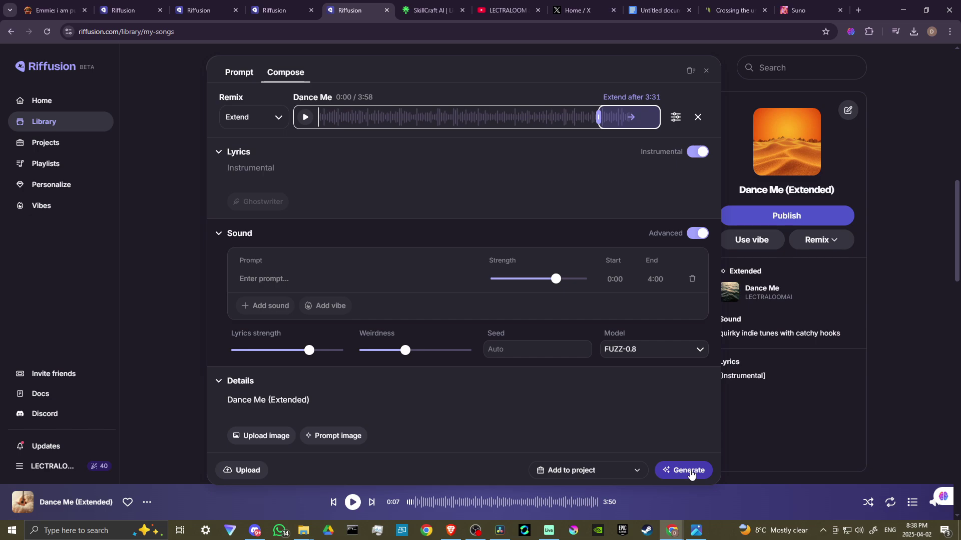
Generate the extended Dance Me versions, then open the Mythology track's actions menu.
click(691, 474)
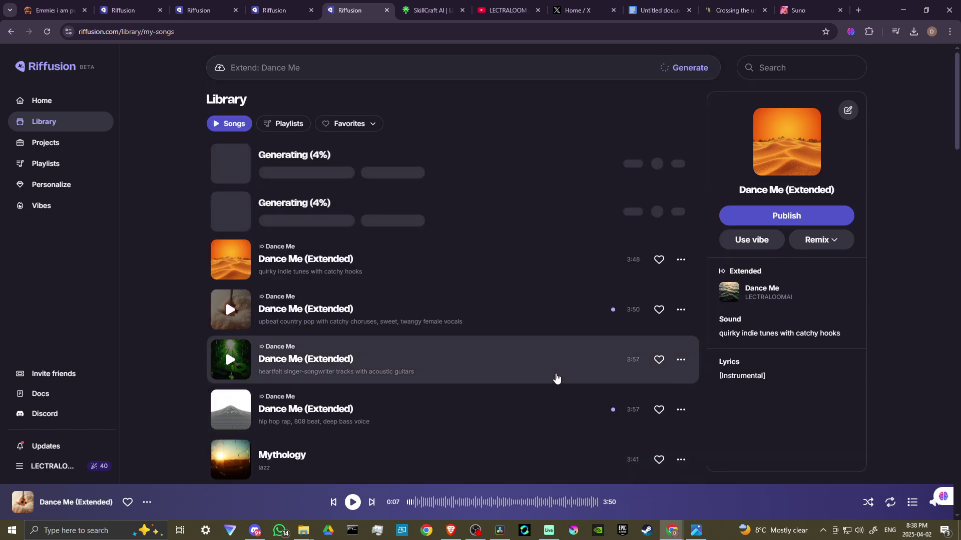
scroll(556, 378, down, 12)
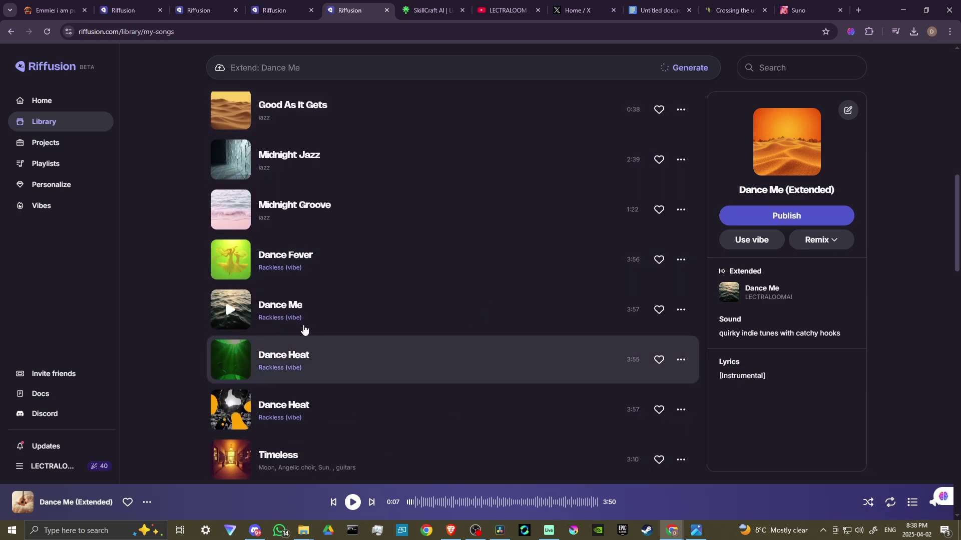
scroll(634, 307, up, 12)
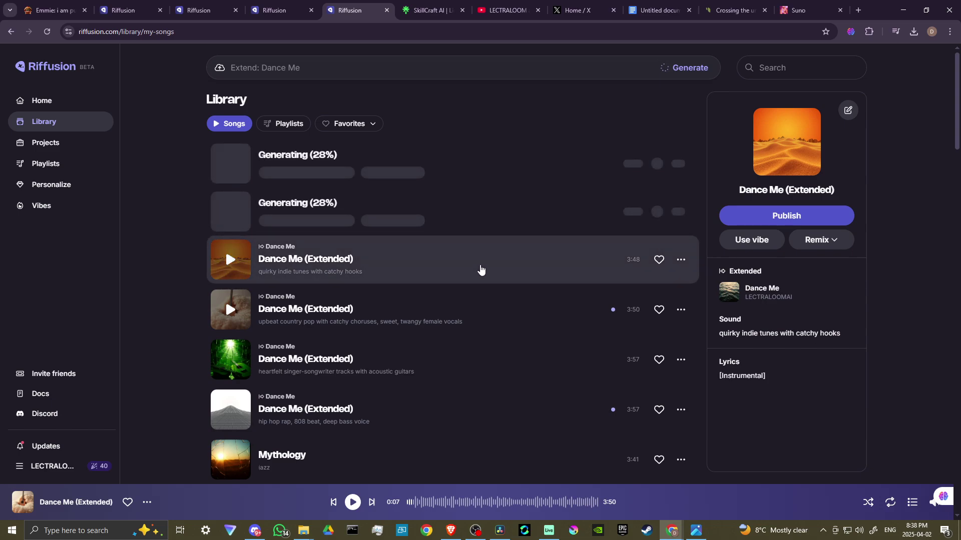
scroll(576, 271, down, 4)
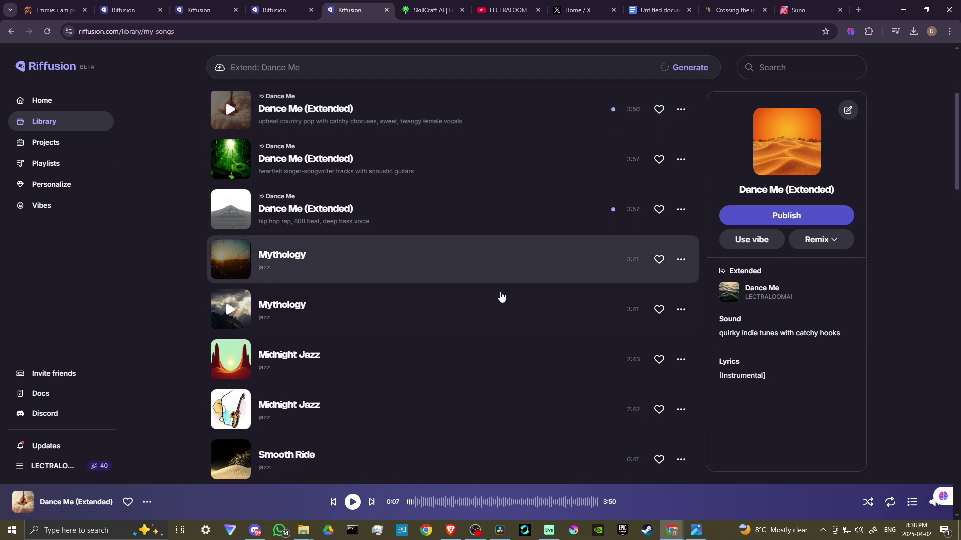
scroll(500, 296, down, 1)
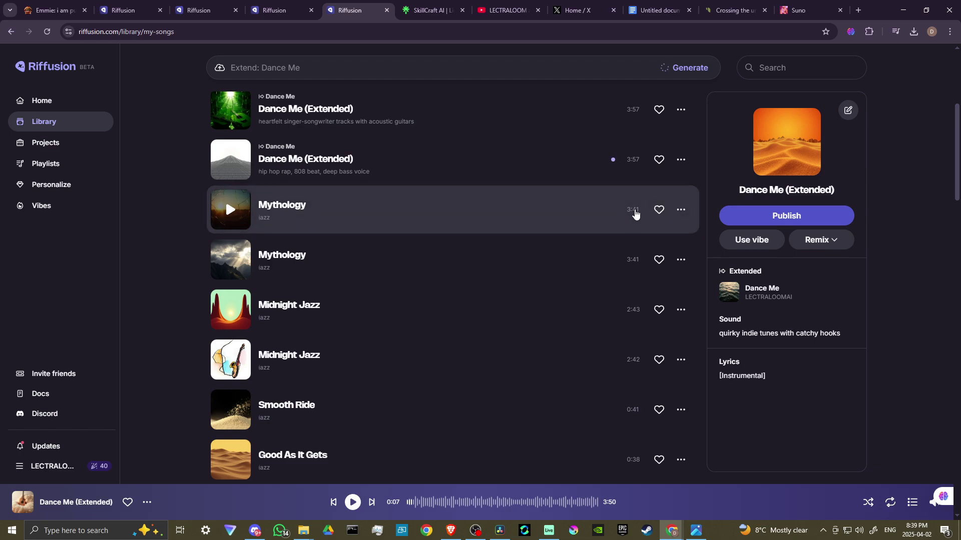
click(680, 211)
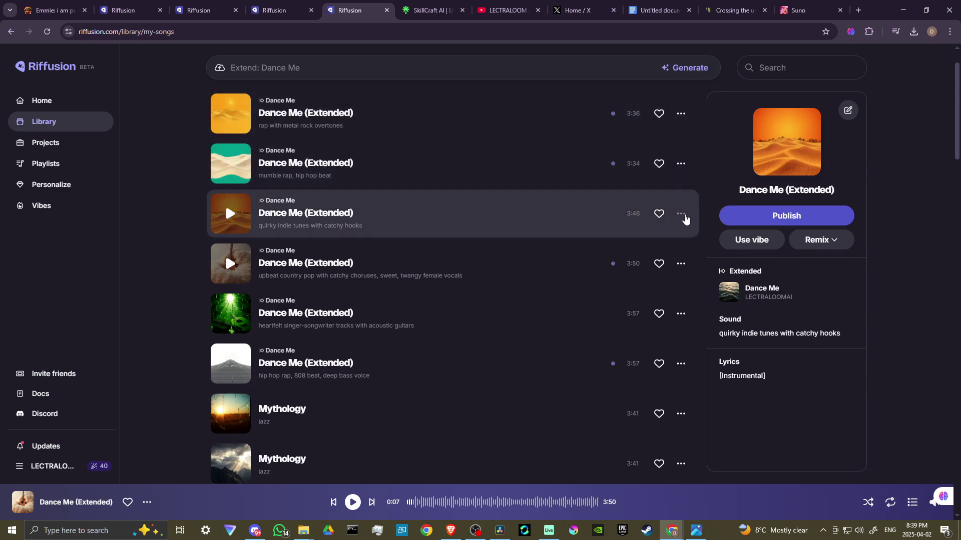
click(681, 216)
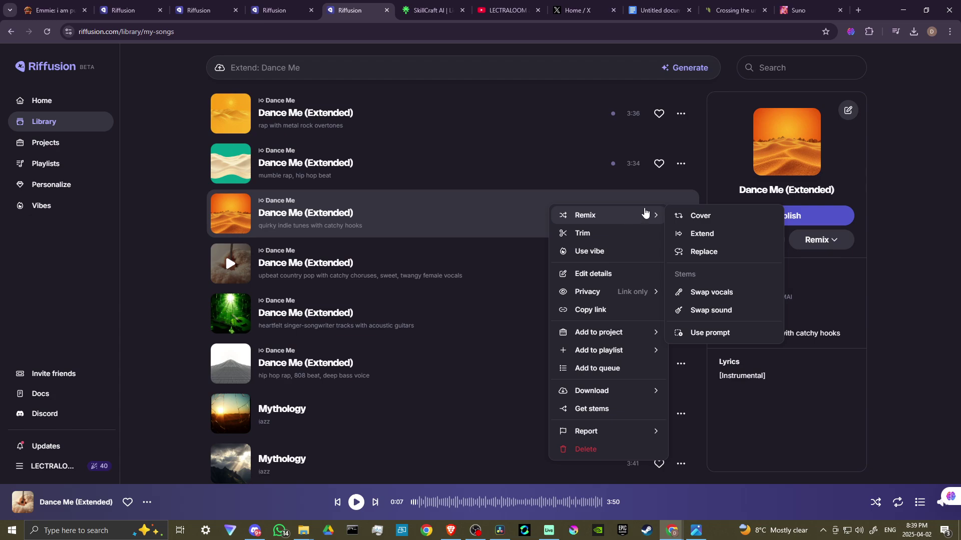
click(717, 166)
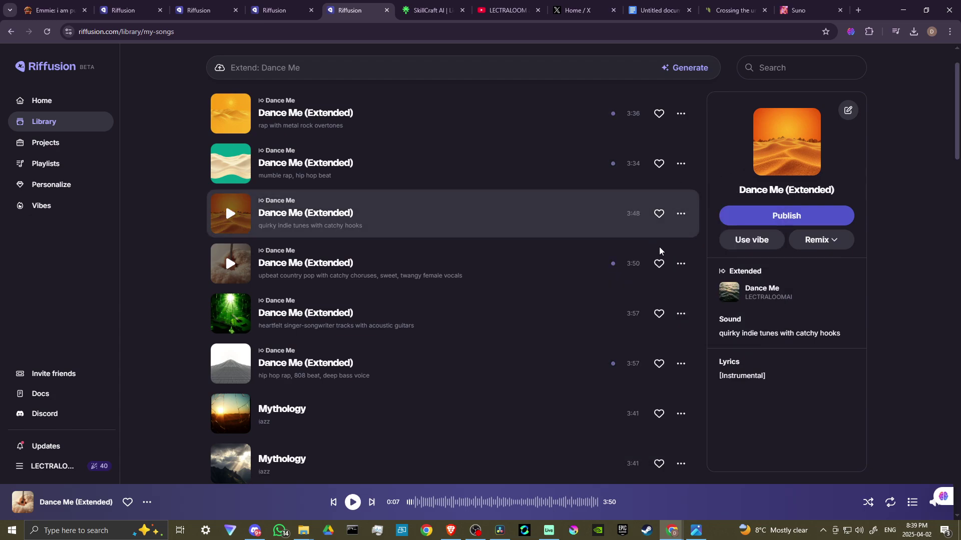
scroll(671, 270, down, 1)
scroll(632, 197, up, 1)
scroll(621, 230, down, 5)
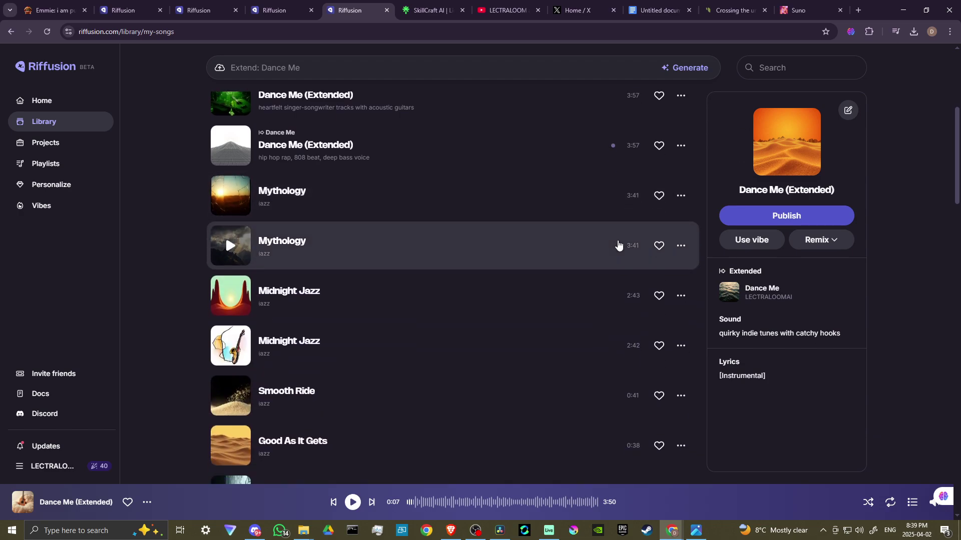
Set Midnight Jazz up for extension via Remix > Extend, then close the Compose panel unsaved.
scroll(638, 300, down, 1)
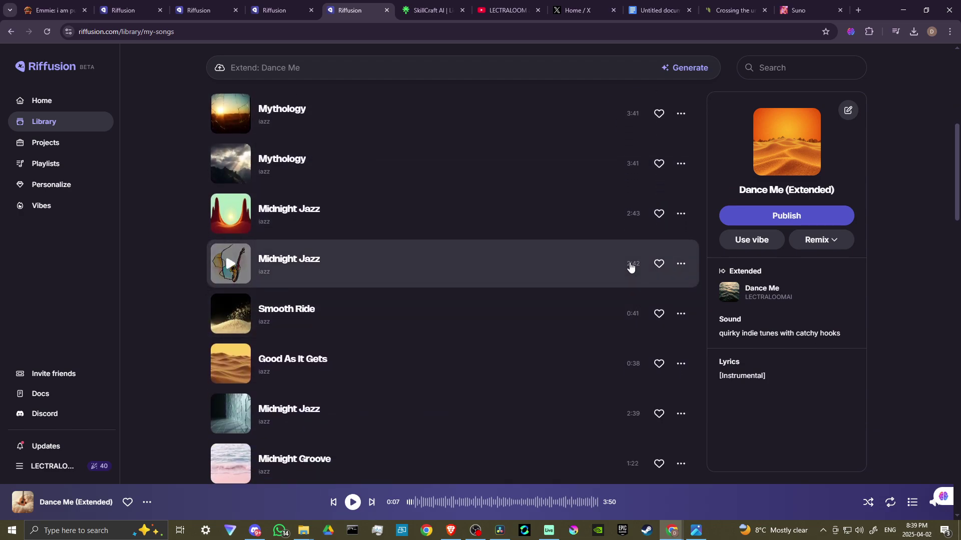
click(681, 264)
mouse_move(648, 266)
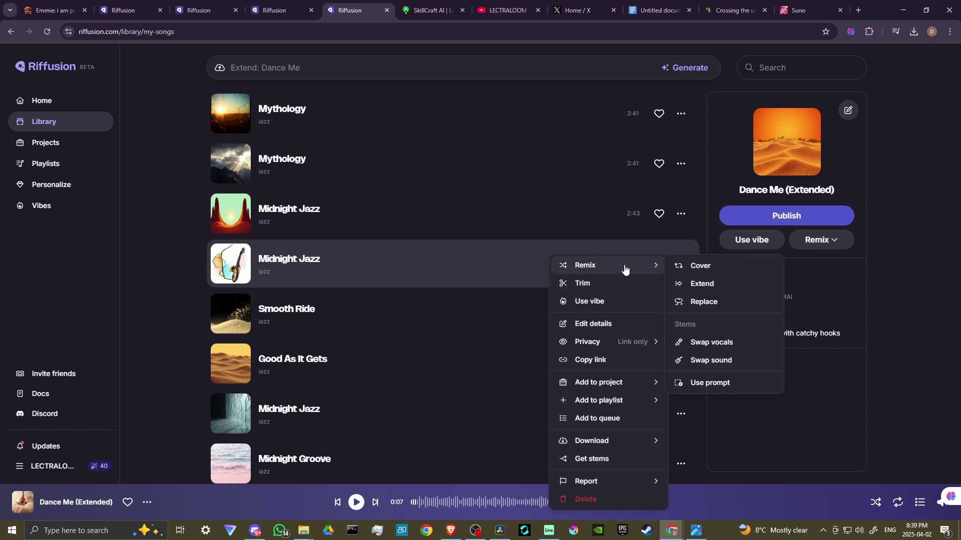
click(700, 284)
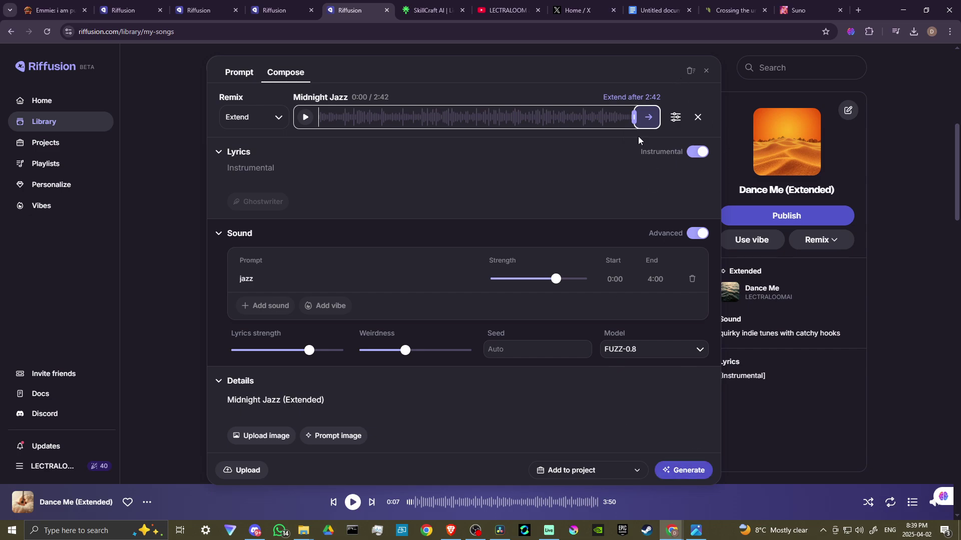
click(729, 65)
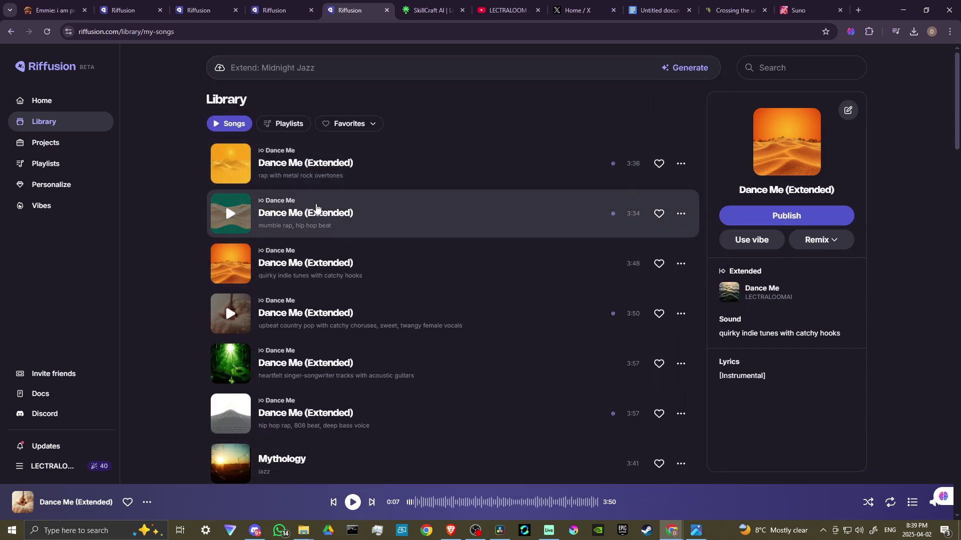
Load the original Dance Me track and play it briefly.
scroll(593, 329, down, 5)
scroll(593, 328, down, 5)
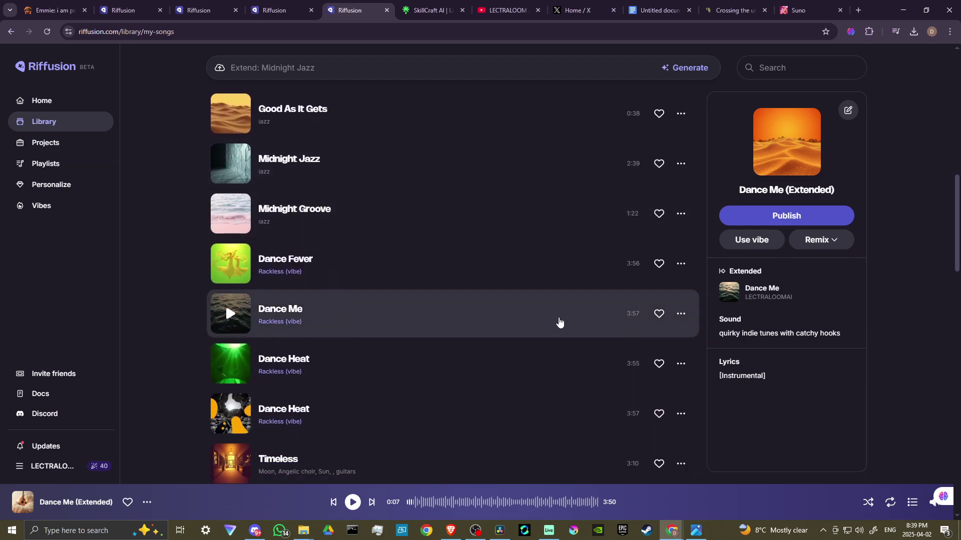
click(562, 326)
click(353, 502)
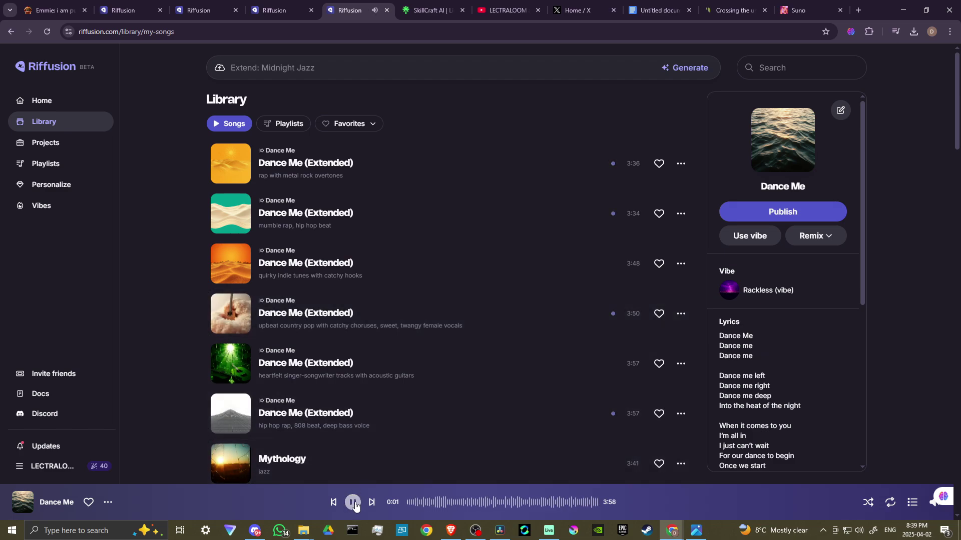
click(352, 505)
Play Dance Me's ending from 3:30 and pause it at 3:55.
click(576, 502)
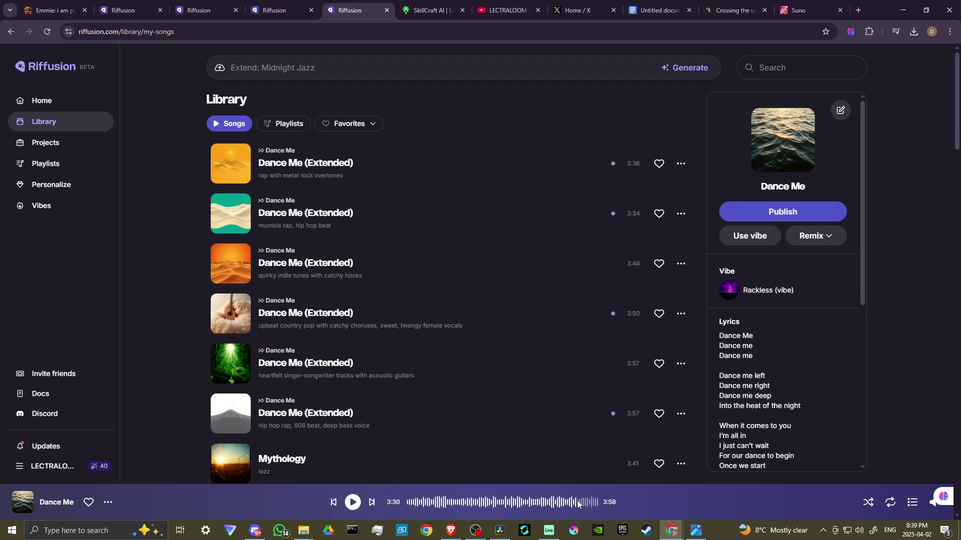
click(354, 503)
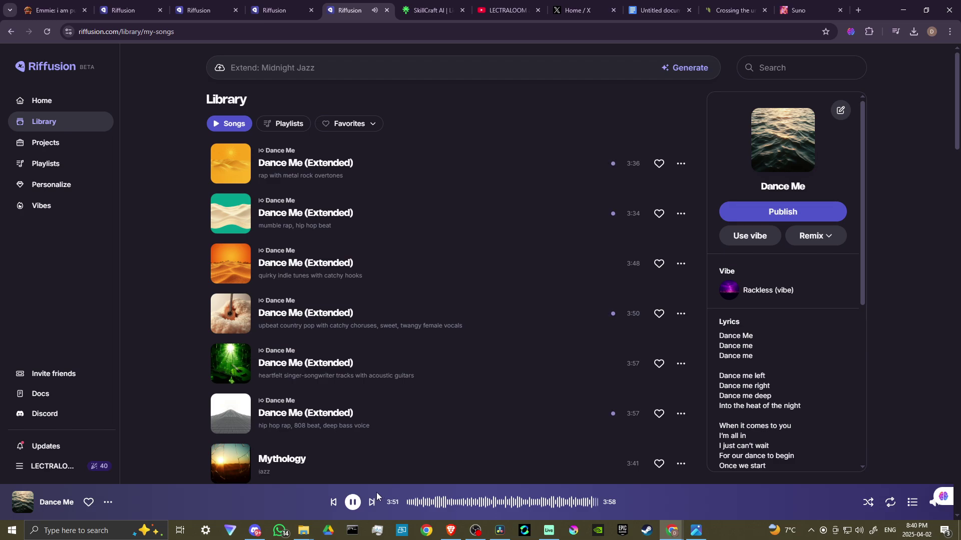
click(352, 504)
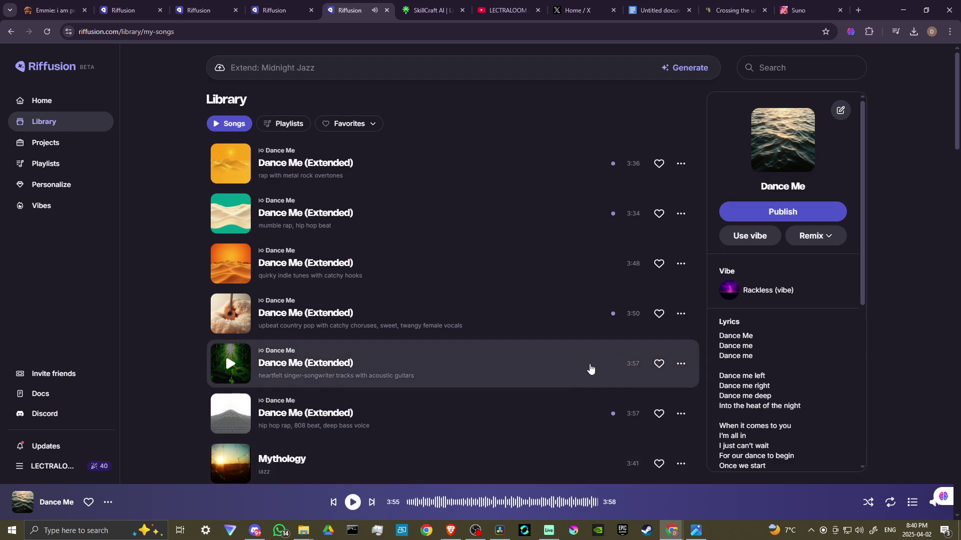
mouse_move(545, 295)
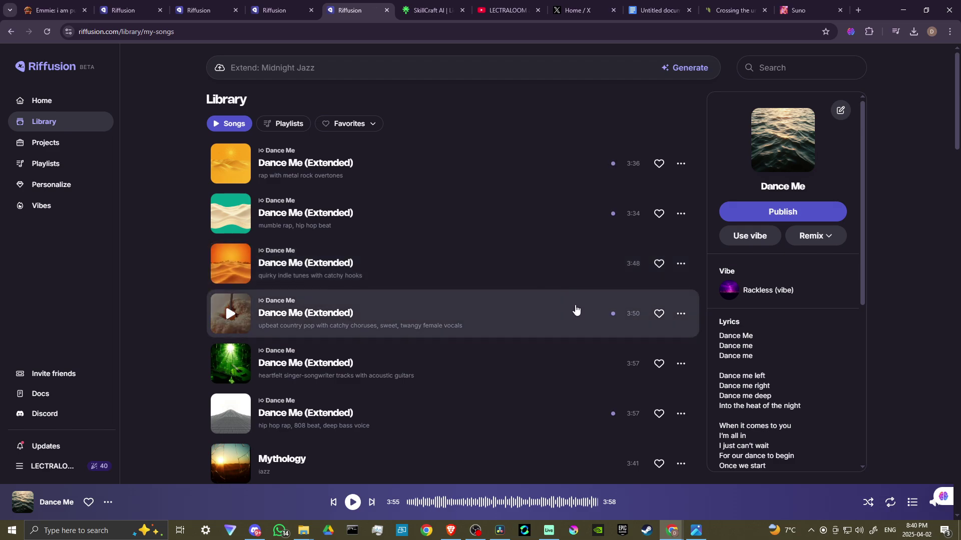
scroll(575, 313, down, 1)
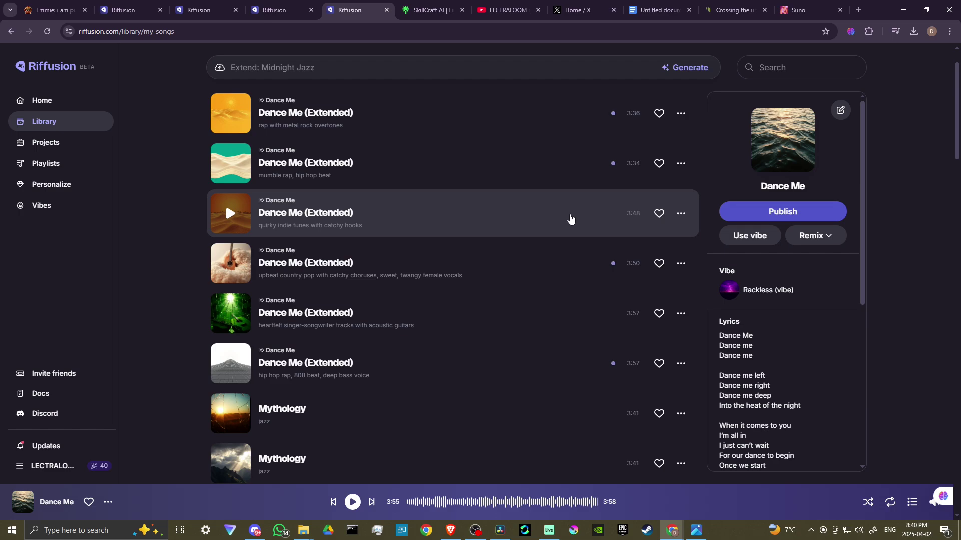
Load the quirky indie Dance Me (Extended) and play its ending from 3:25.
click(569, 219)
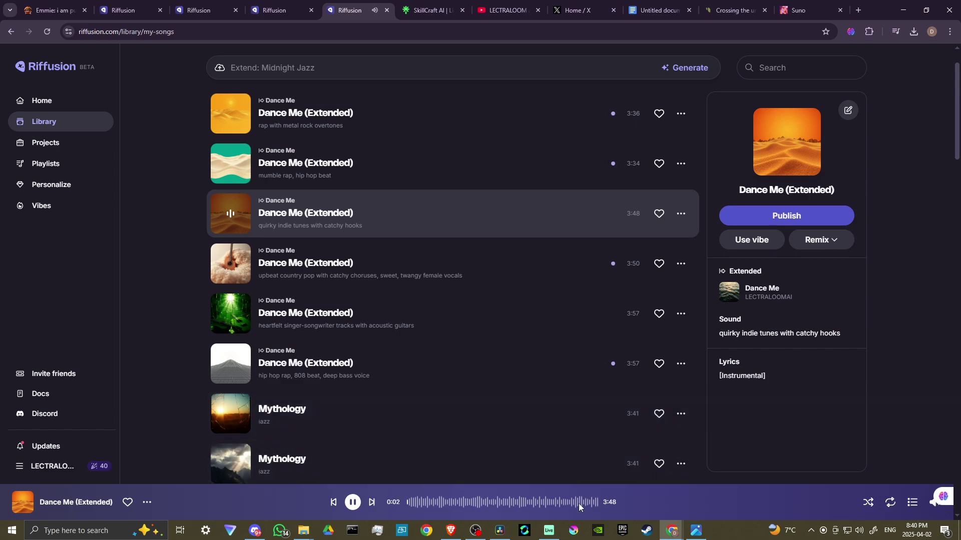
click(578, 504)
click(353, 502)
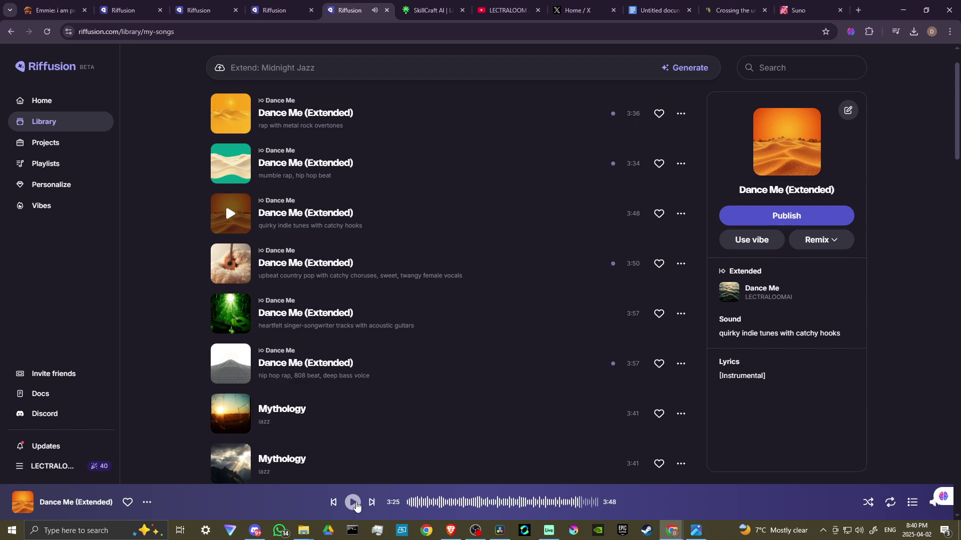
click(353, 502)
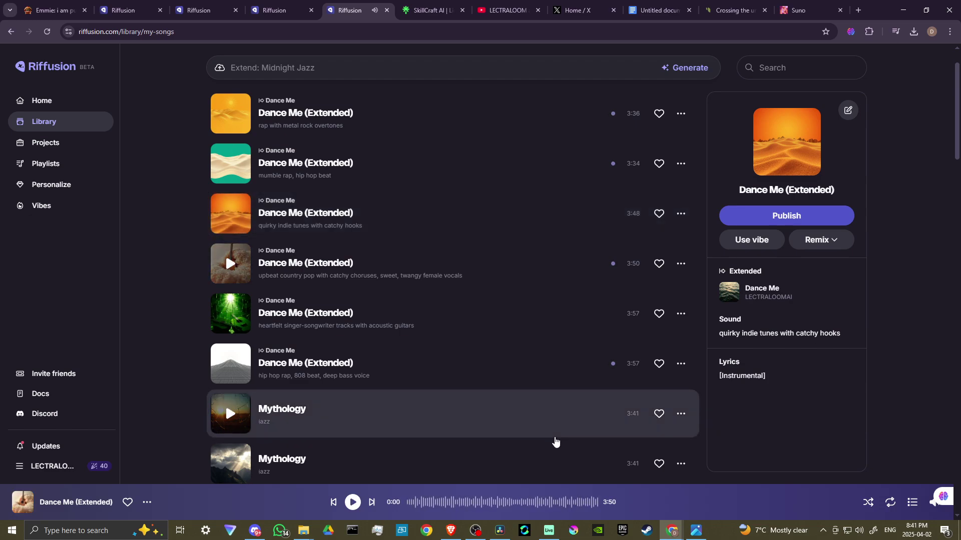
Hear the country pop version from 3:28, pause it, then switch to the SkillCraft AI page.
click(353, 503)
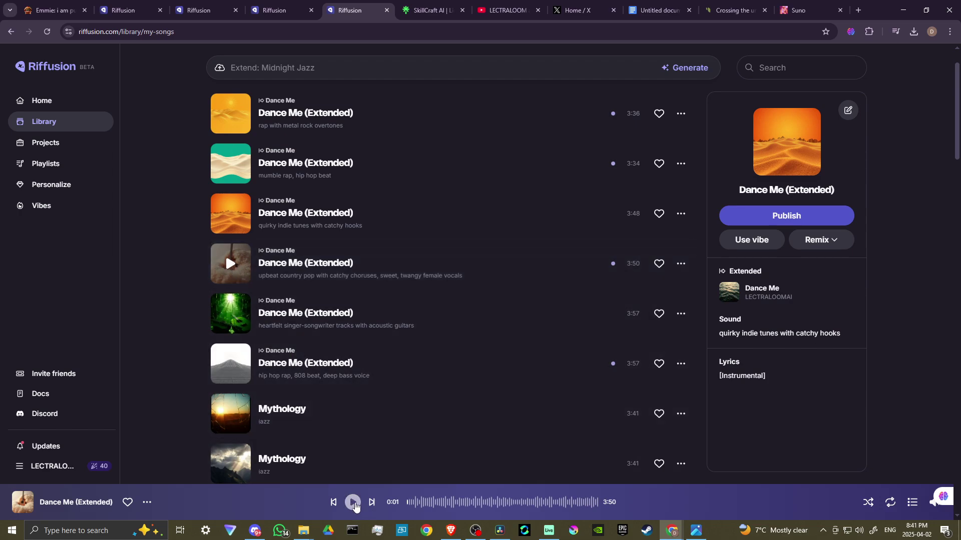
click(352, 502)
click(581, 503)
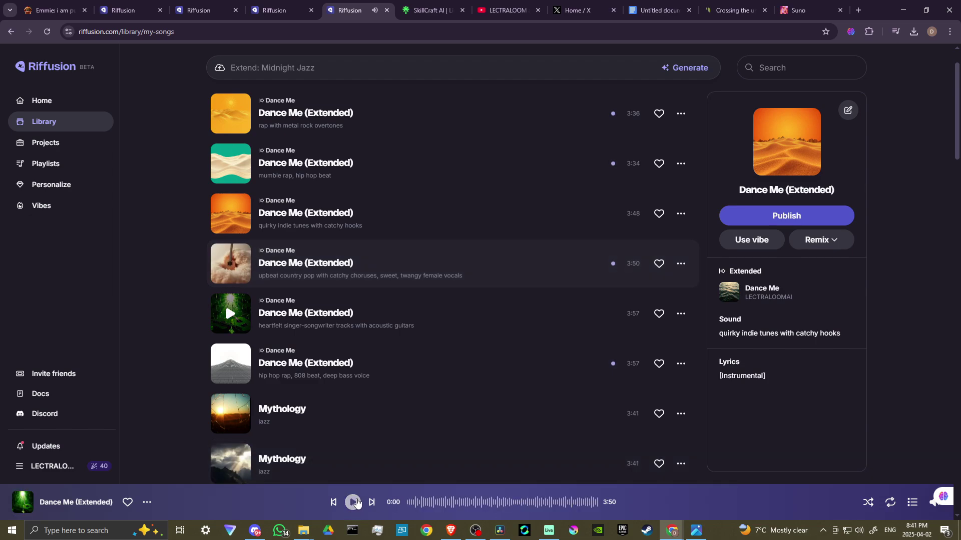
click(357, 503)
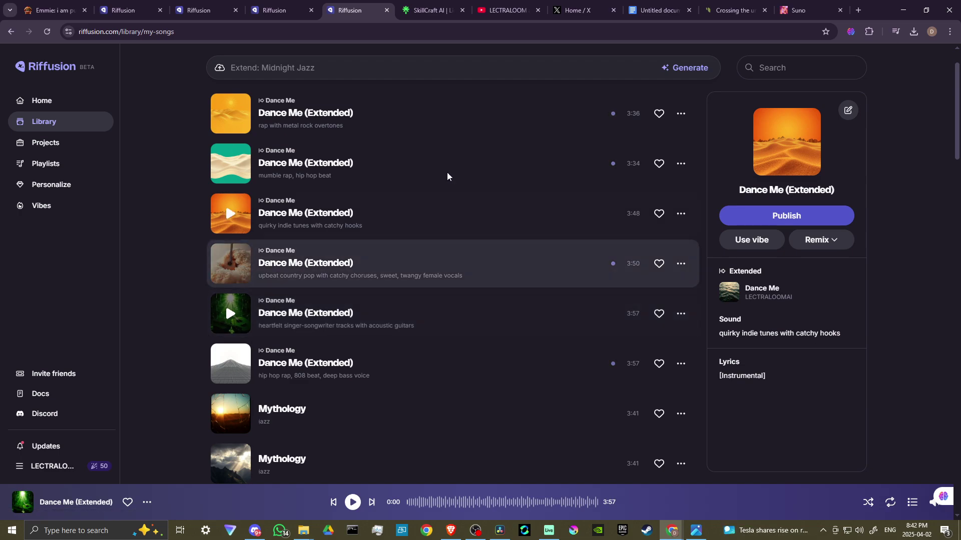
click(435, 11)
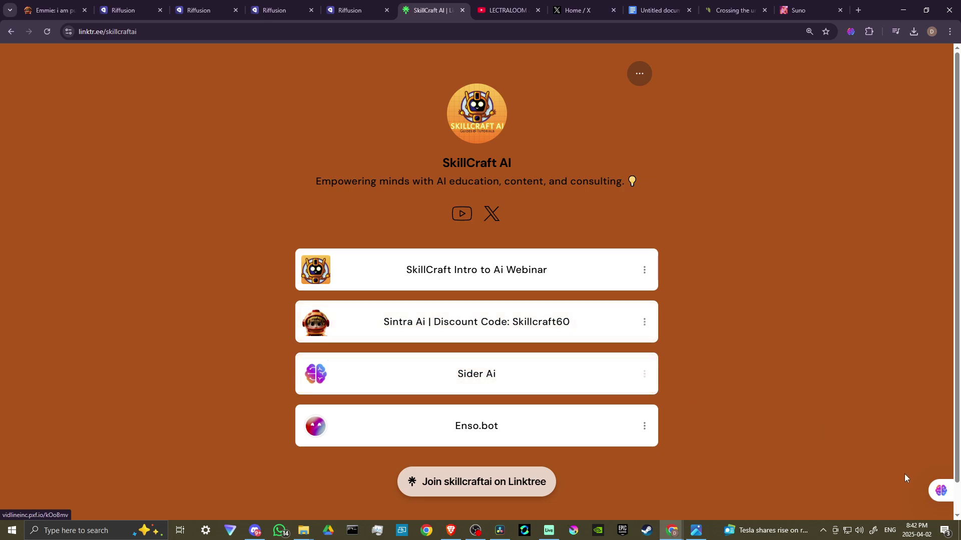
click(940, 491)
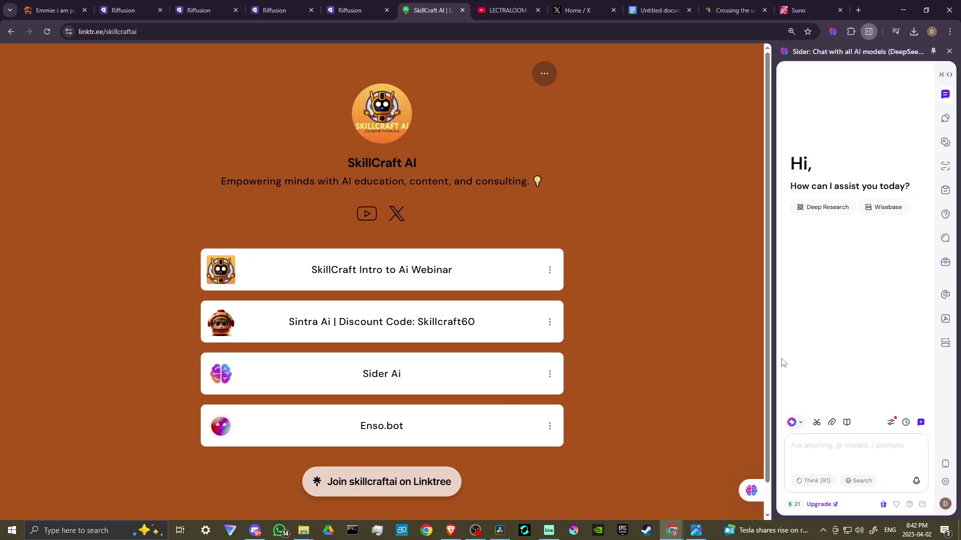
click(754, 493)
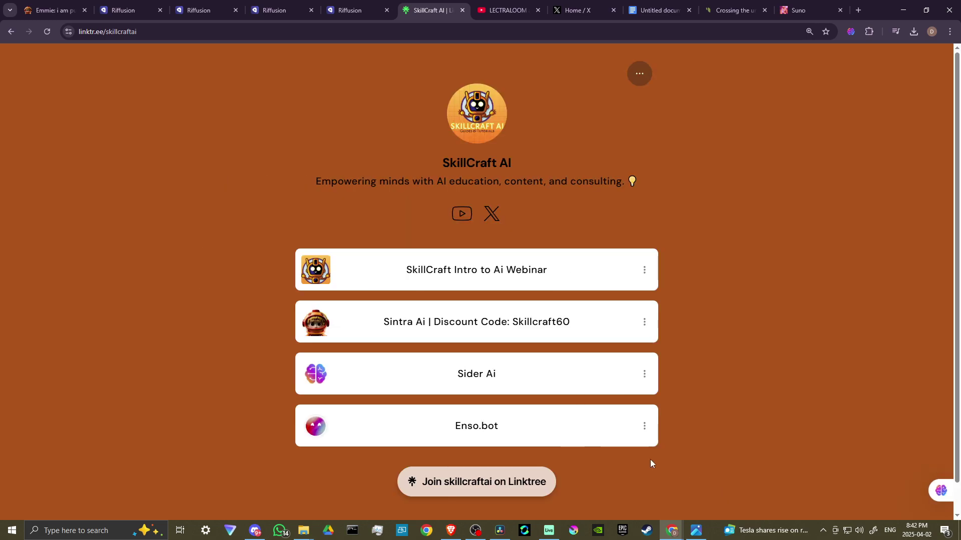